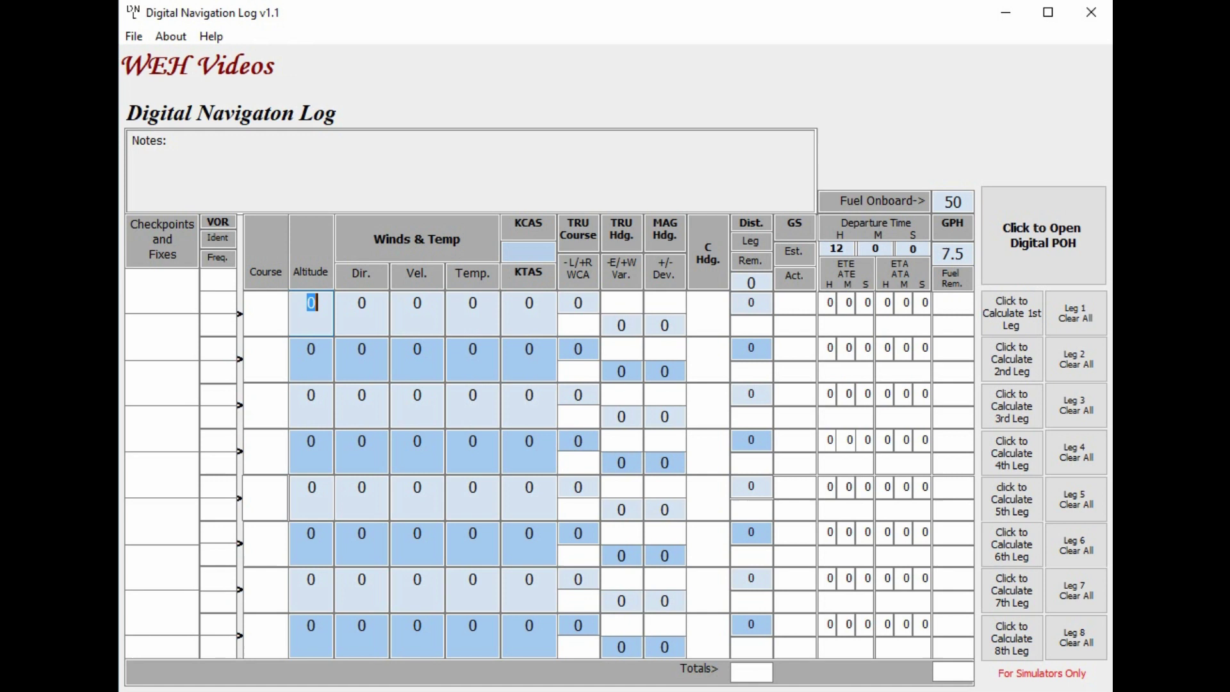
Tab from leg 1's altitude through the entry cells of legs 2 and 3 into leg 4.
key(Tab)
key(Tab)
key(Tab)
key(Tab)
key(Tab)
key(Tab)
key(Tab)
key(Tab)
key(Tab)
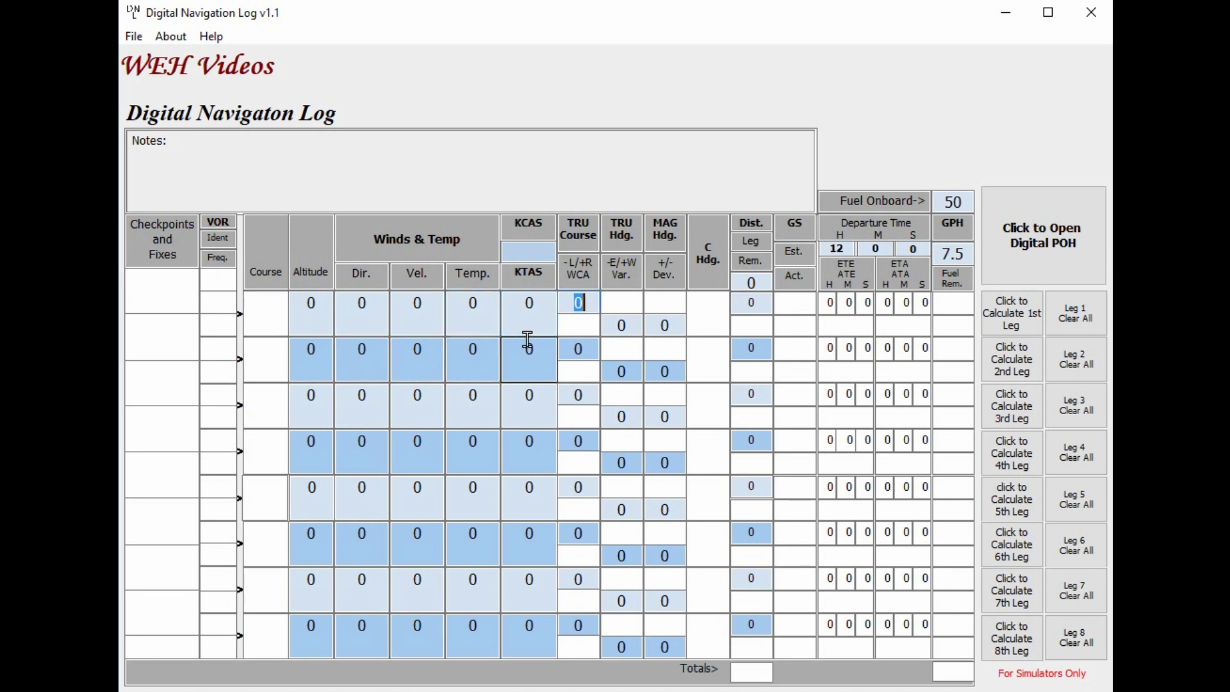
key(Tab)
key(Tab)
key(Tab)
key(Tab)
key(Tab)
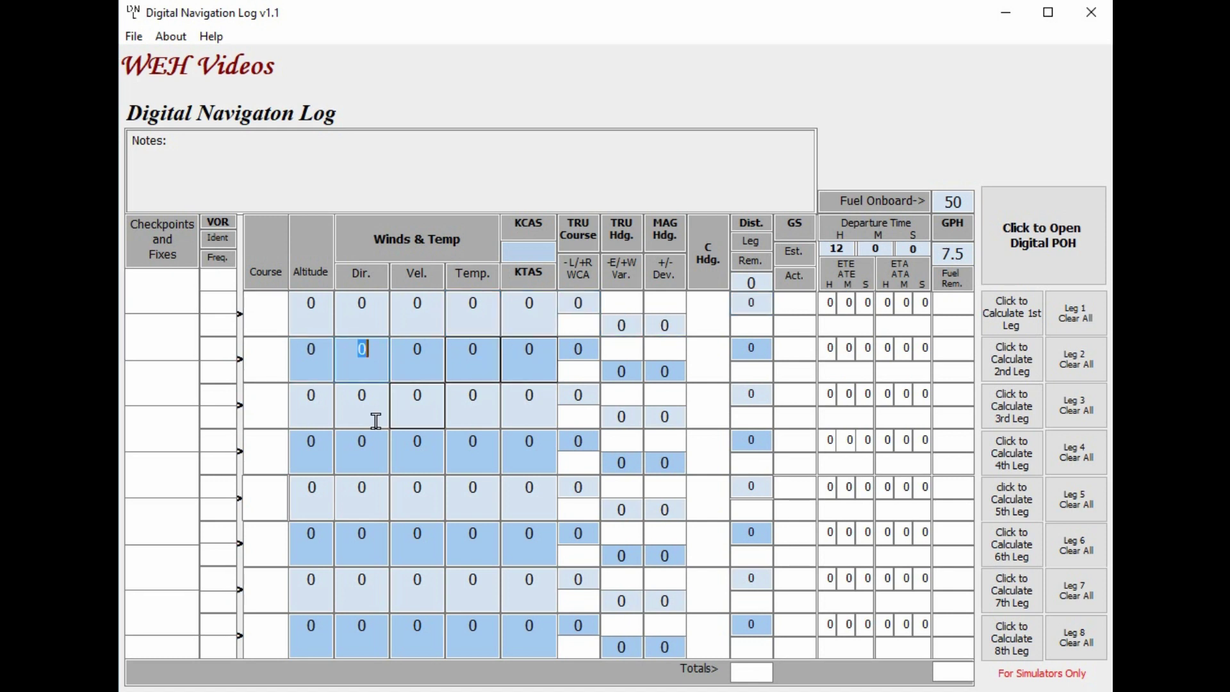
key(Tab)
key(Tab)
key(Tab)
key(Tab)
key(Tab)
key(Tab)
key(Tab)
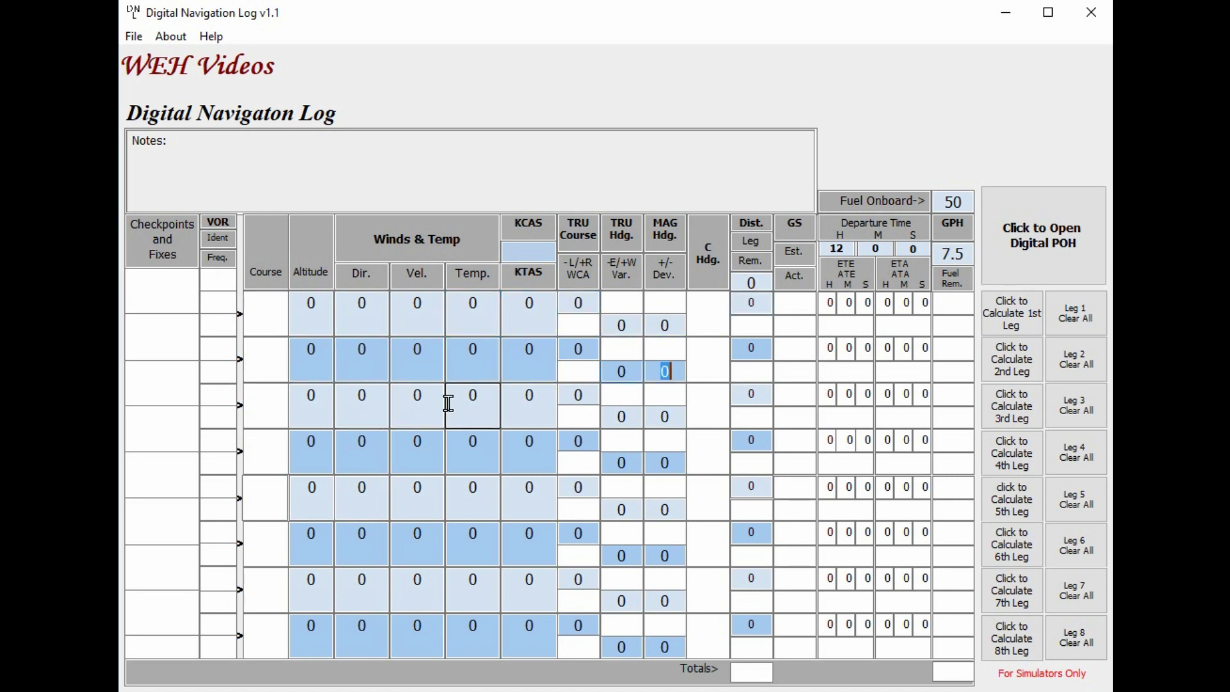
key(Tab)
key(Tab)
key(Tab)
key(Tab)
key(Tab)
key(Tab)
key(Tab)
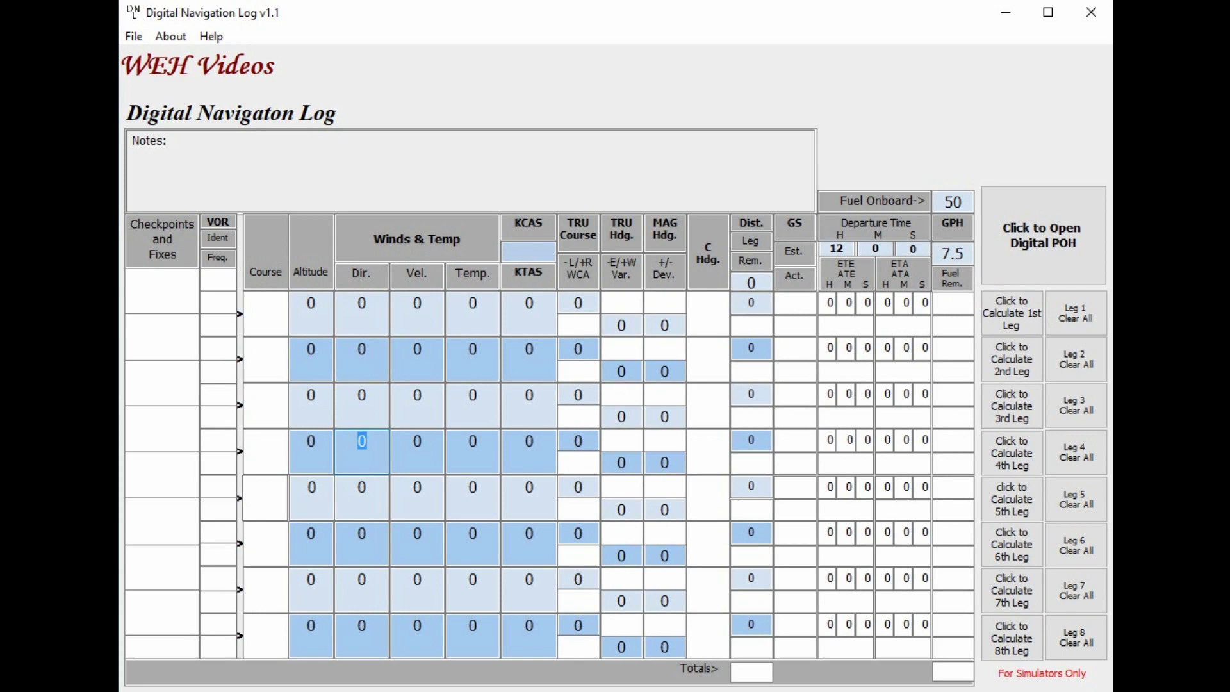
click(214, 41)
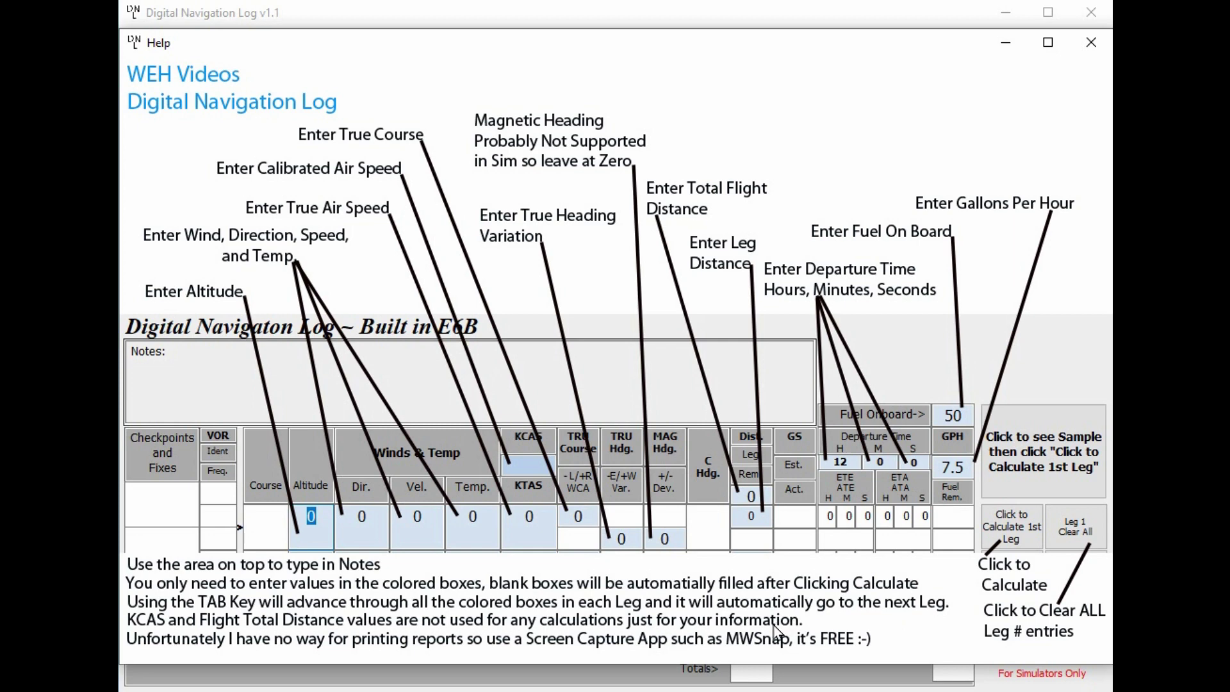
click(1092, 42)
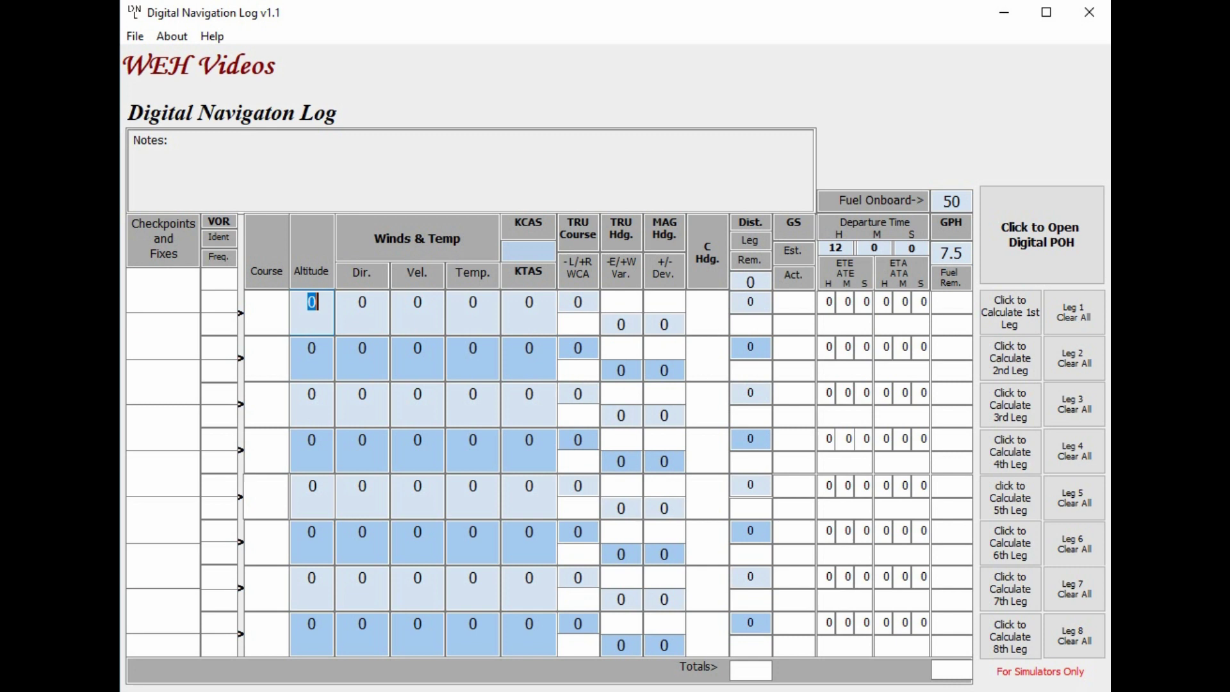
Select leg 4's Dir. cell, then use 'Click to Open Digital POH' to raise the work-in-progress notice.
click(362, 440)
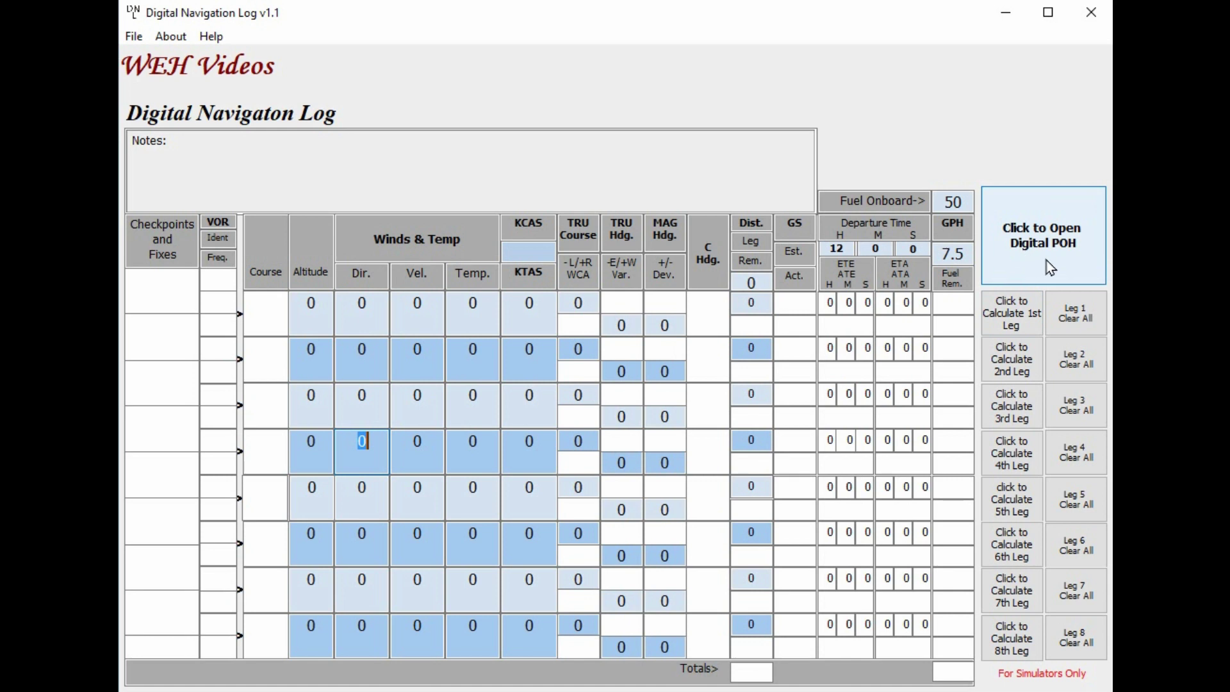
click(1039, 245)
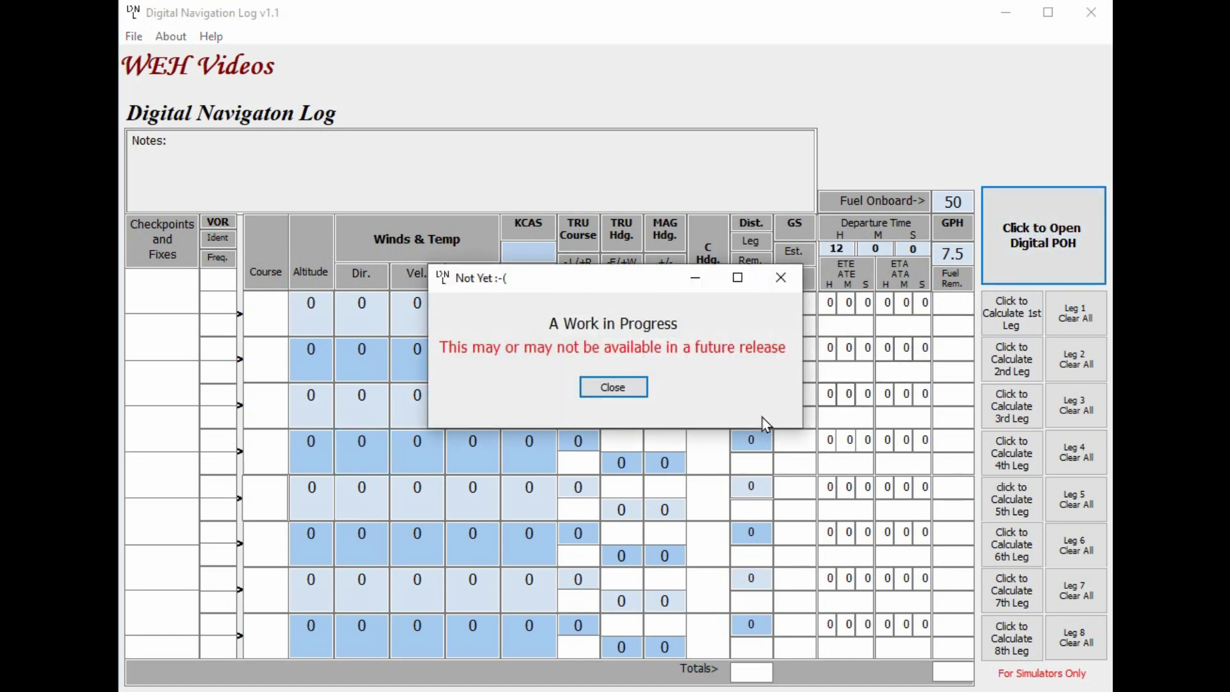
Close the 'Not Yet :-(' notice to return to the eight-leg log.
click(606, 389)
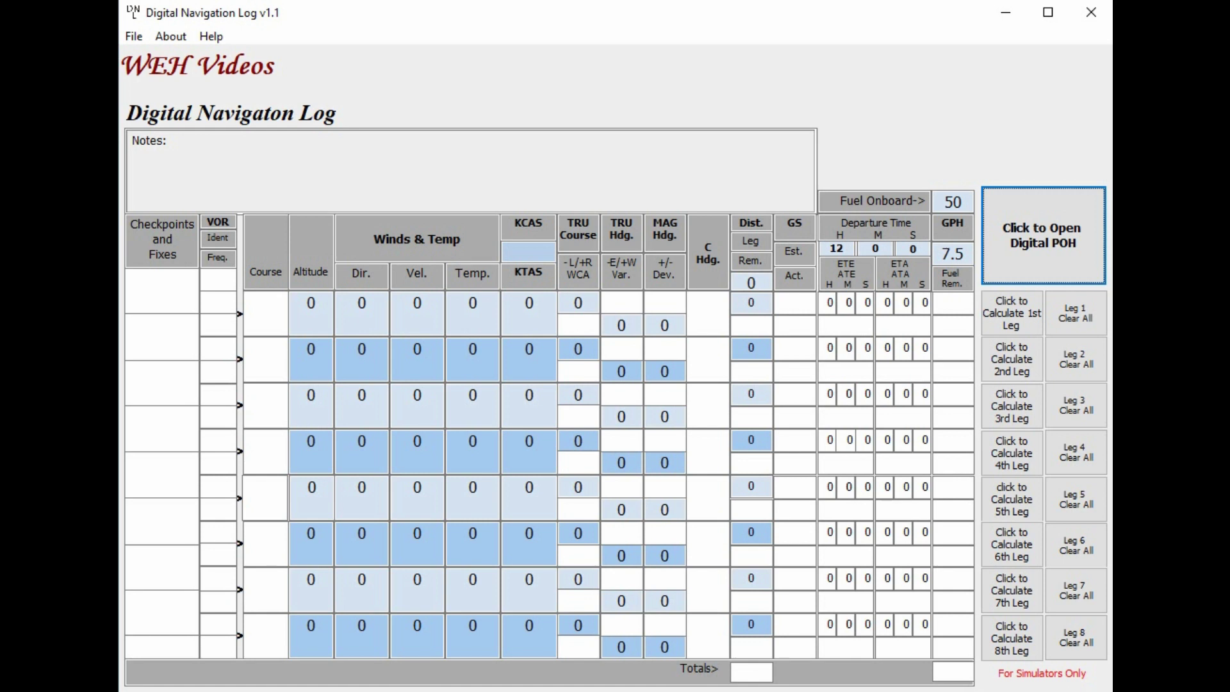
click(312, 301)
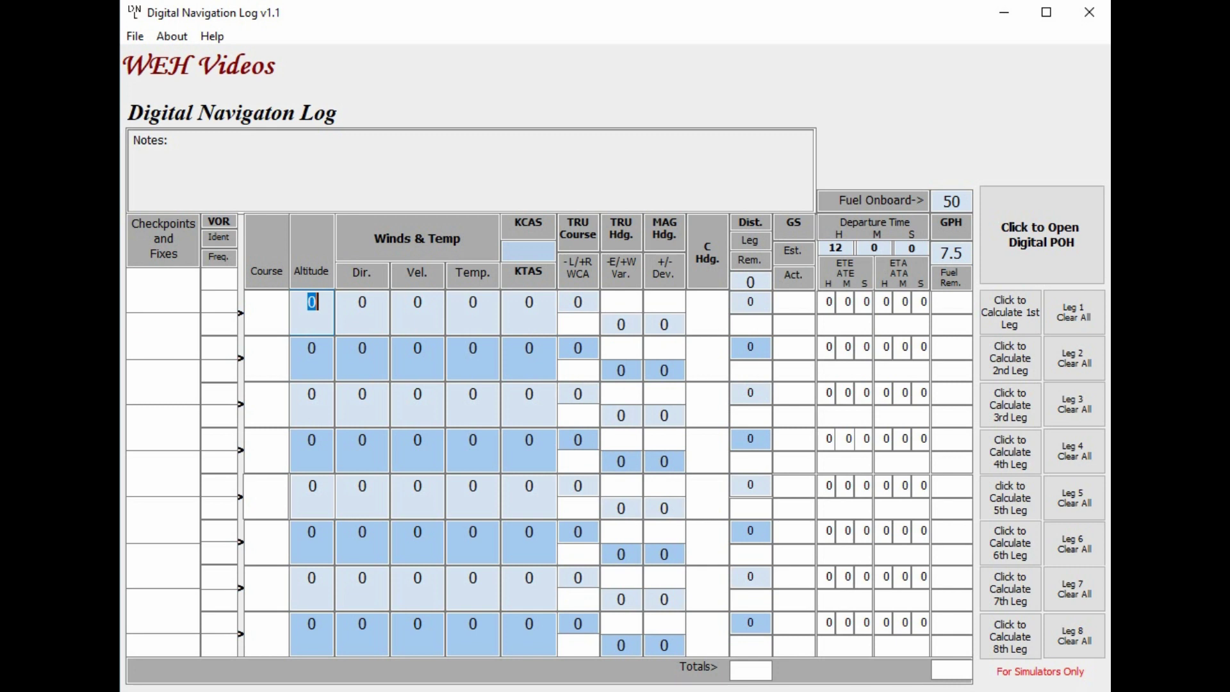
click(1042, 234)
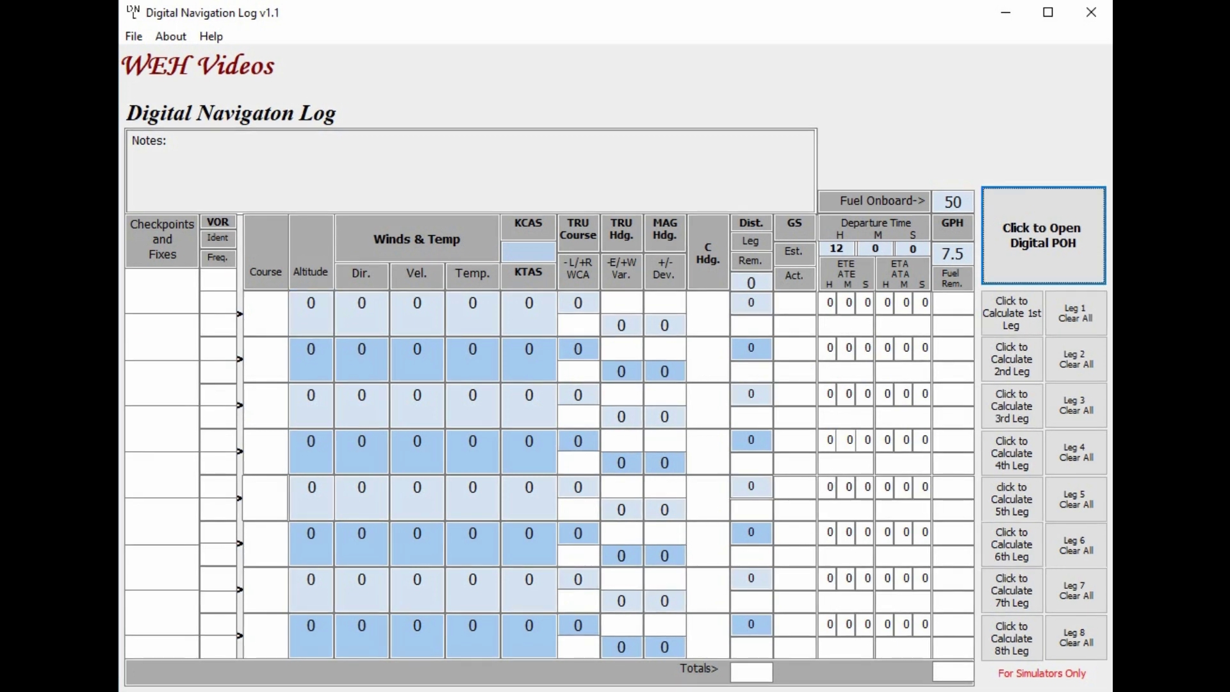